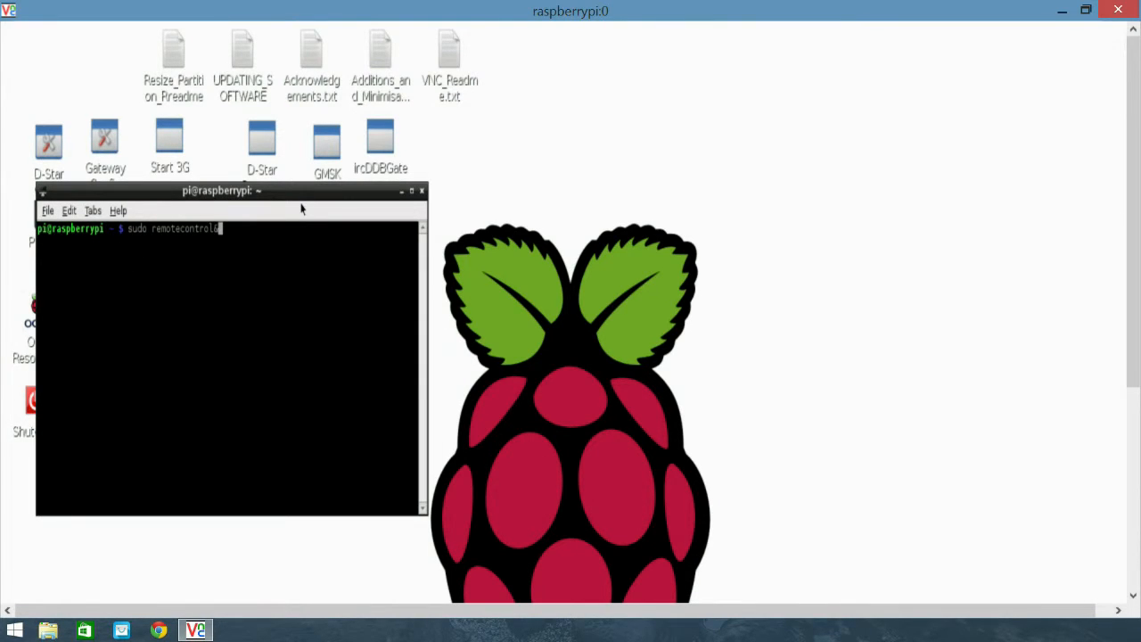
- Launch Remote Control from the terminal with sudo remotecontrol& and bring up its gateway preferences
key("Return")
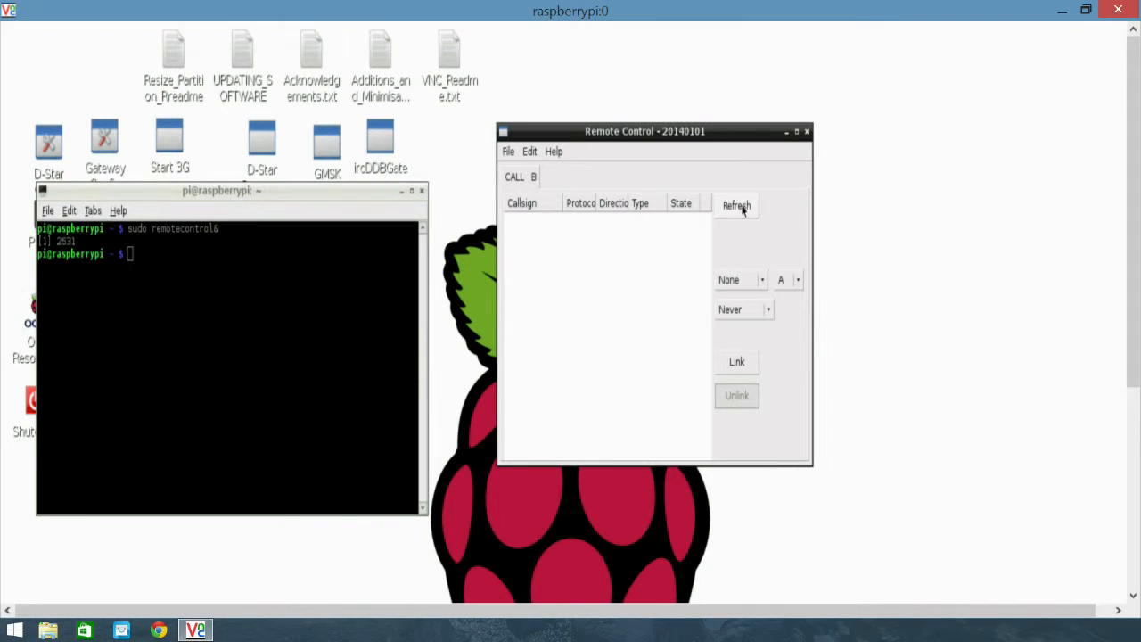
left_click_drag(727, 138, 723, 149)
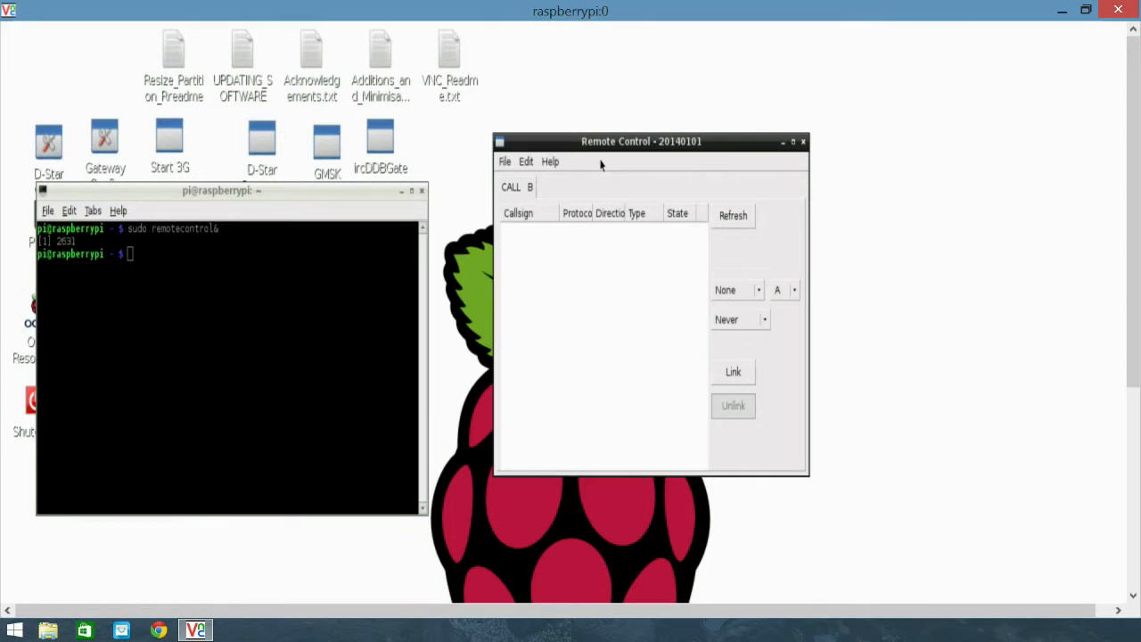
left_click(526, 163)
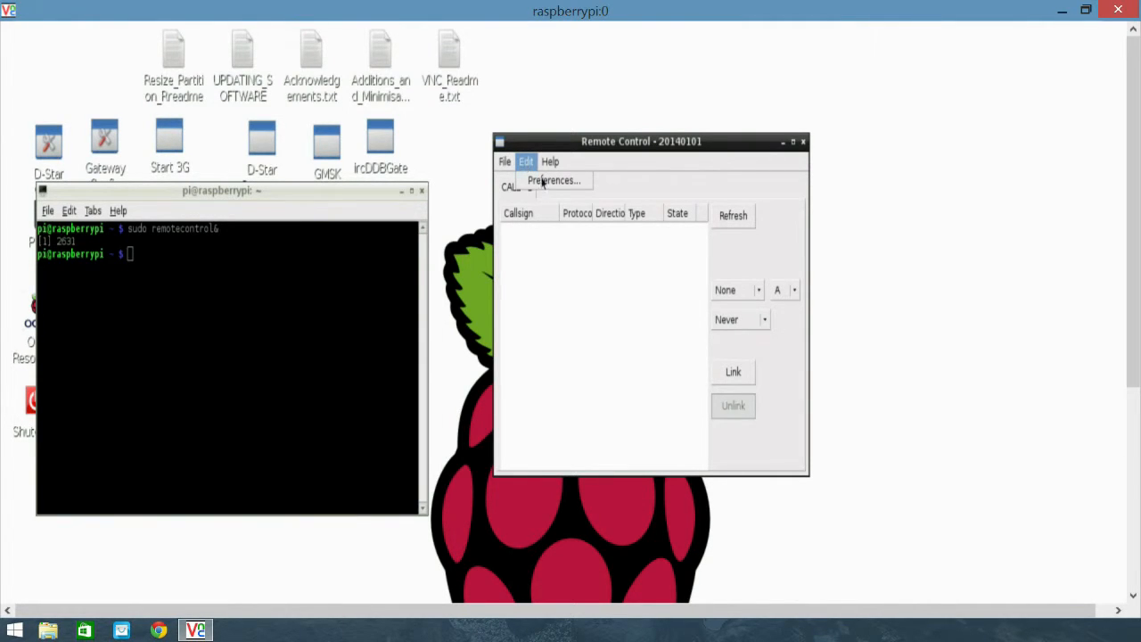
left_click(544, 182)
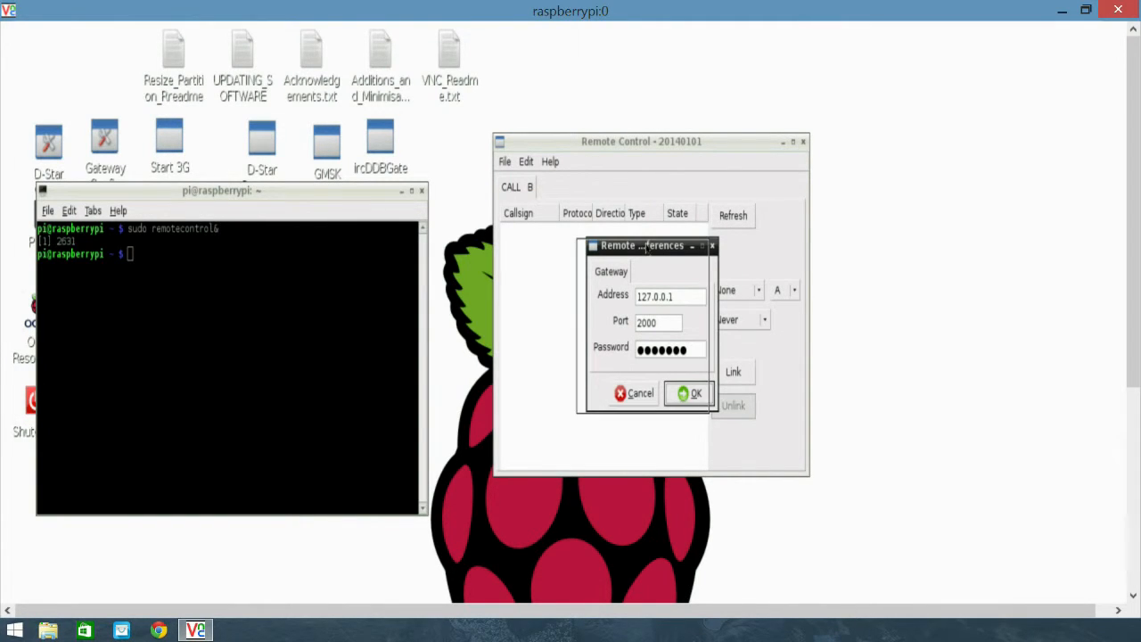
left_click_drag(663, 248, 649, 250)
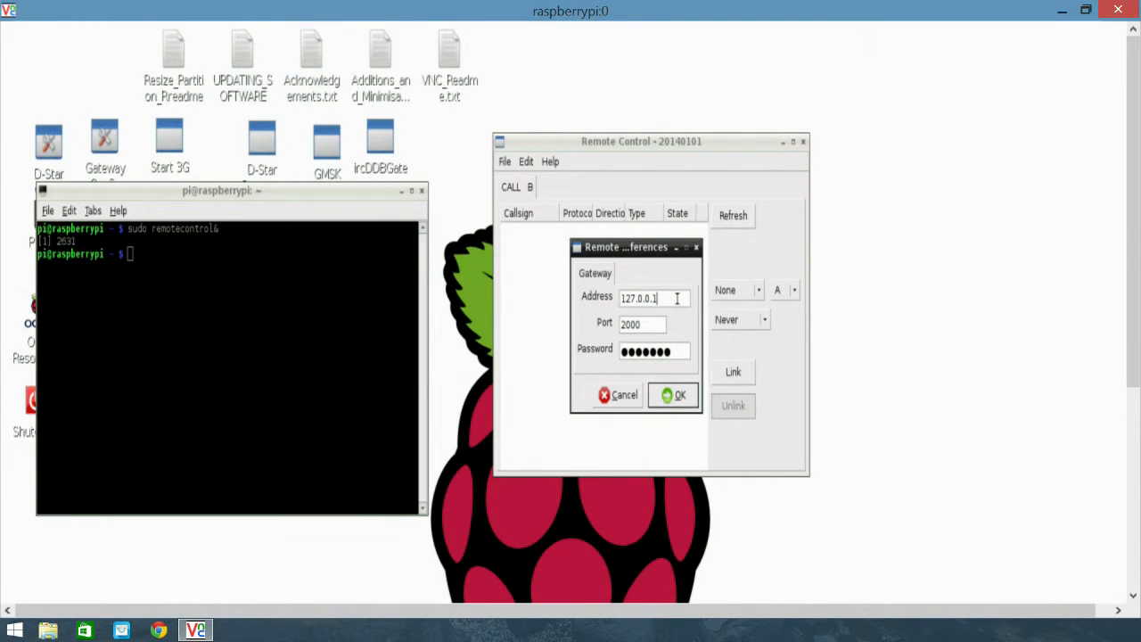
- Accept the gateway preferences with address 127.0.0.1 and port 2000, and exit Remote Control
left_click_drag(668, 301, 610, 303)
left_click(679, 299)
left_click(657, 325)
left_click(675, 399)
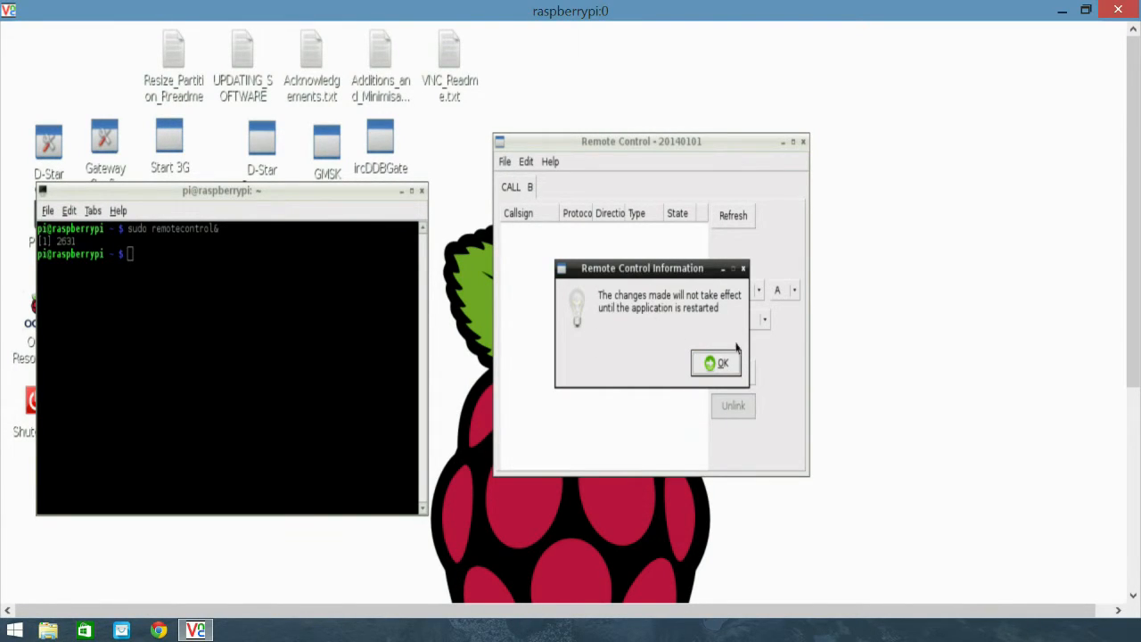
left_click(721, 369)
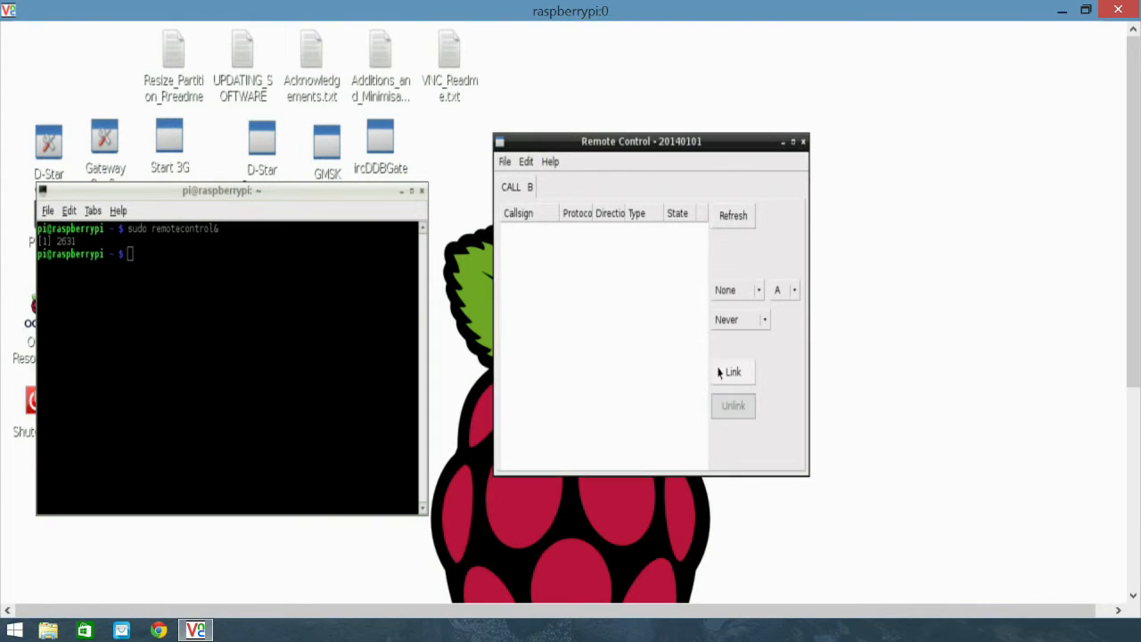
left_click(506, 163)
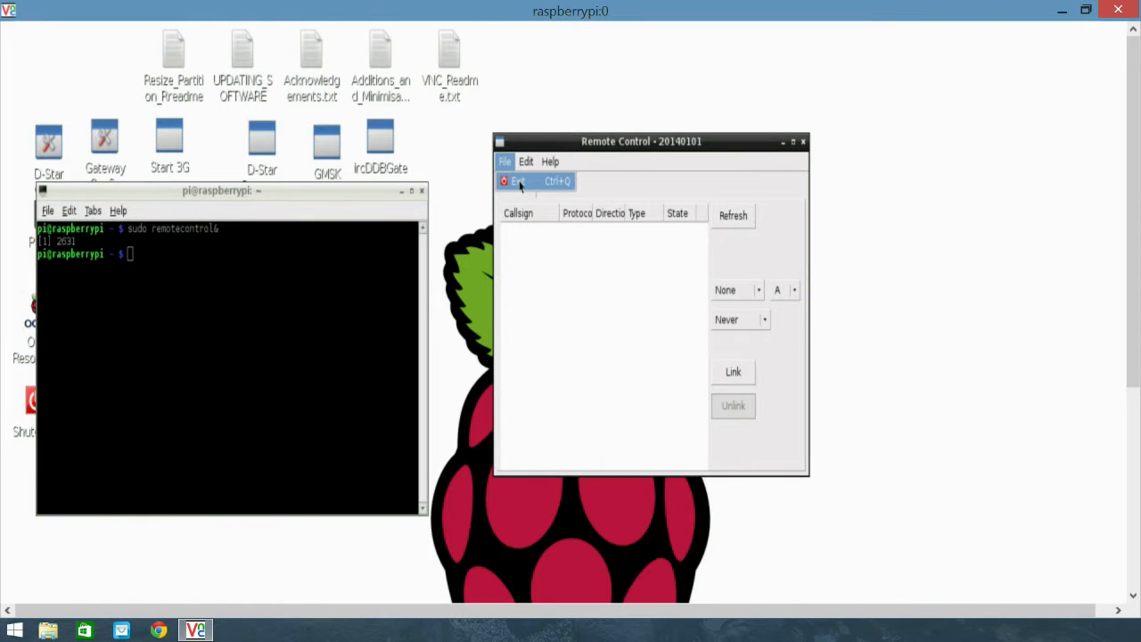
left_click(520, 183)
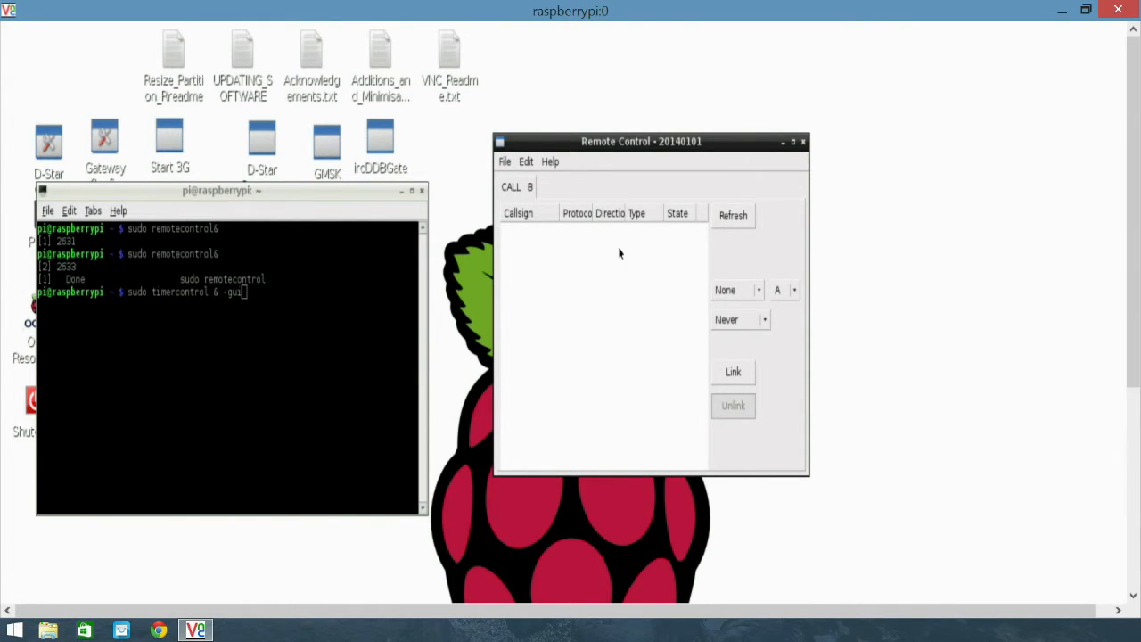
- Choose reflector REF001 with module C and set the reconnect time to 25 minutes
left_click(760, 291)
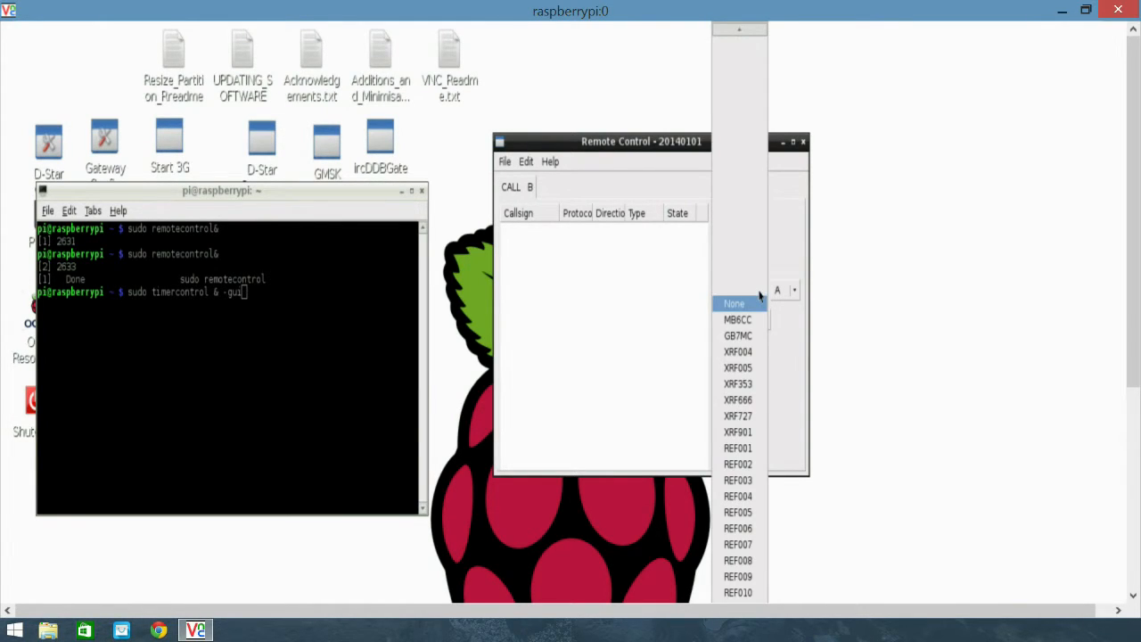
left_click(751, 451)
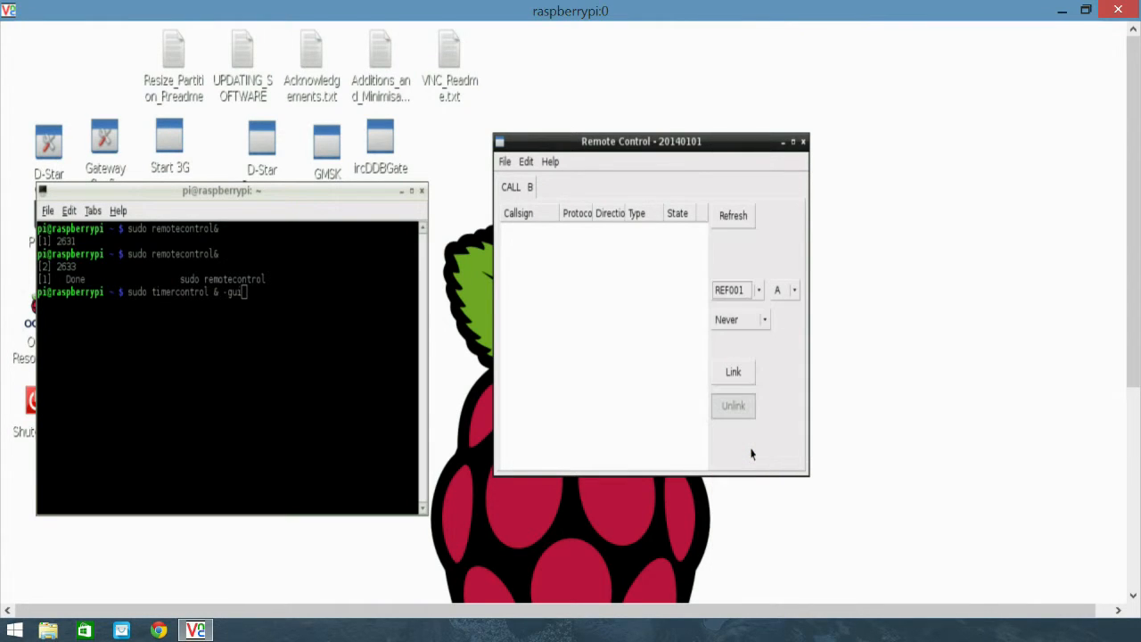
left_click(795, 292)
left_click(793, 331)
left_click(767, 325)
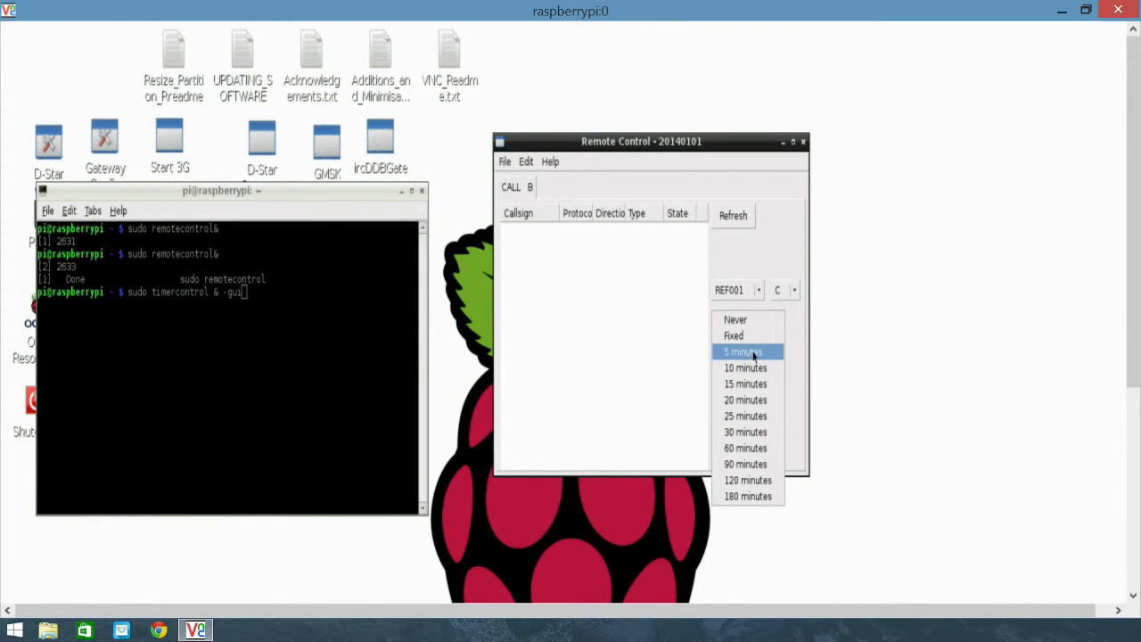
left_click(760, 417)
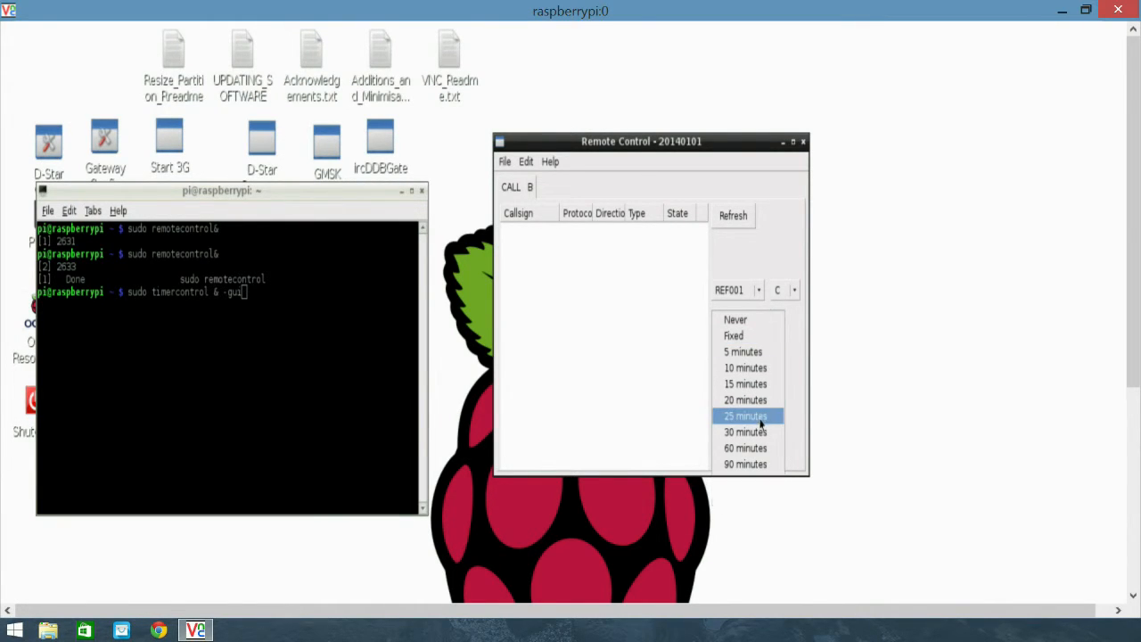
- Switch the target to reflector XRF901 module A, link to it and refresh the link list
left_click(759, 290)
left_click(759, 288)
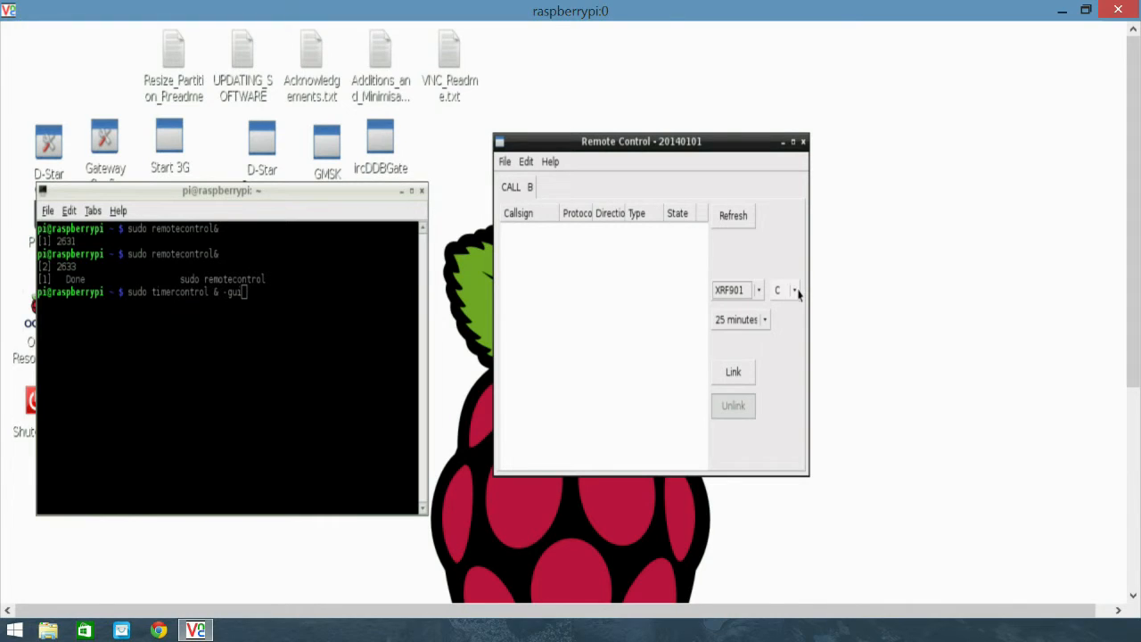
left_click(795, 291)
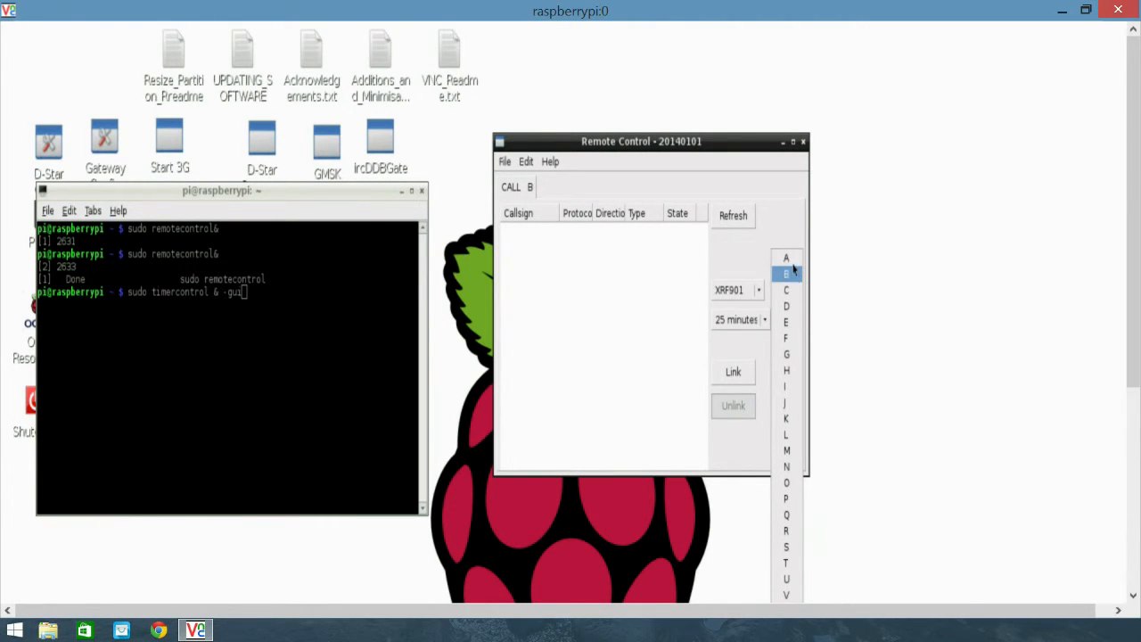
left_click(786, 259)
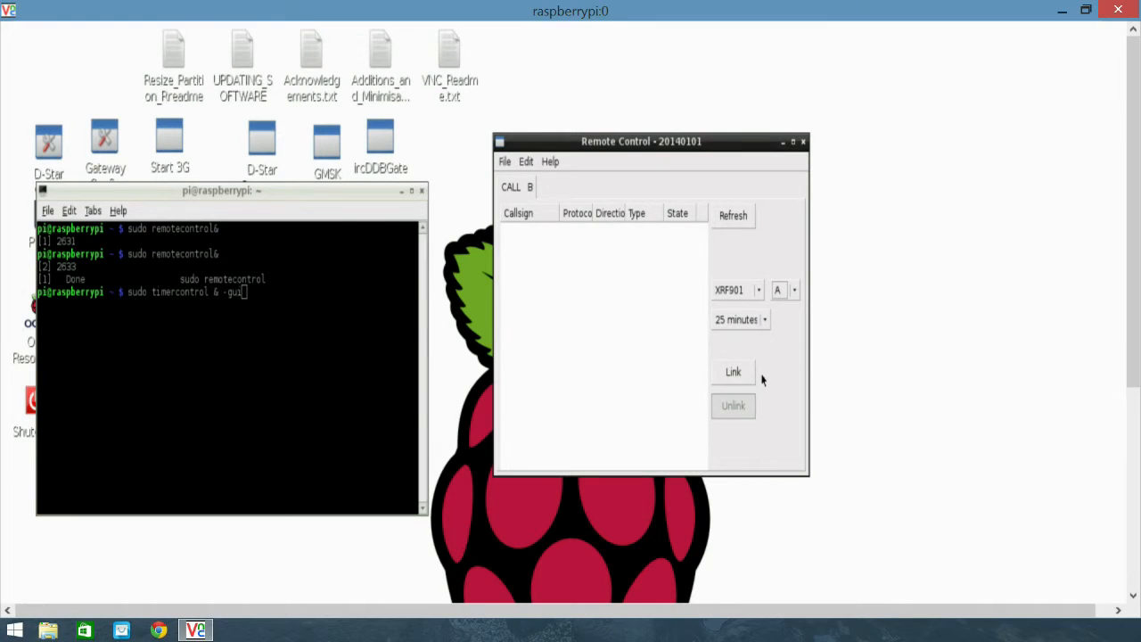
left_click(733, 373)
left_click(736, 218)
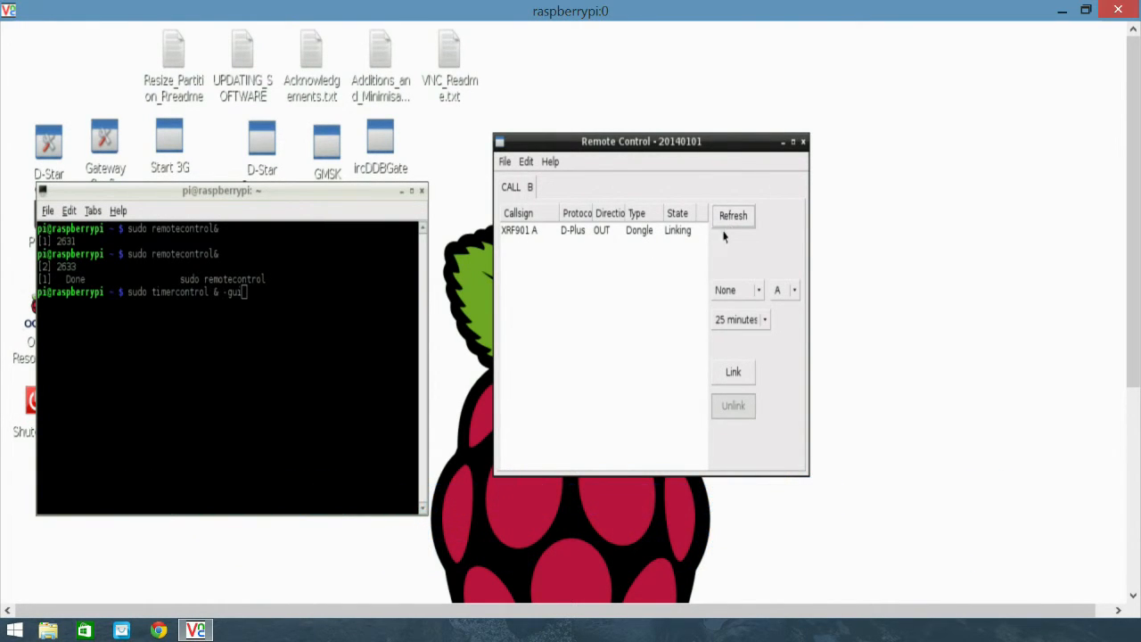
- Unlink the XRF901 A connection and refresh the link list
left_click(604, 233)
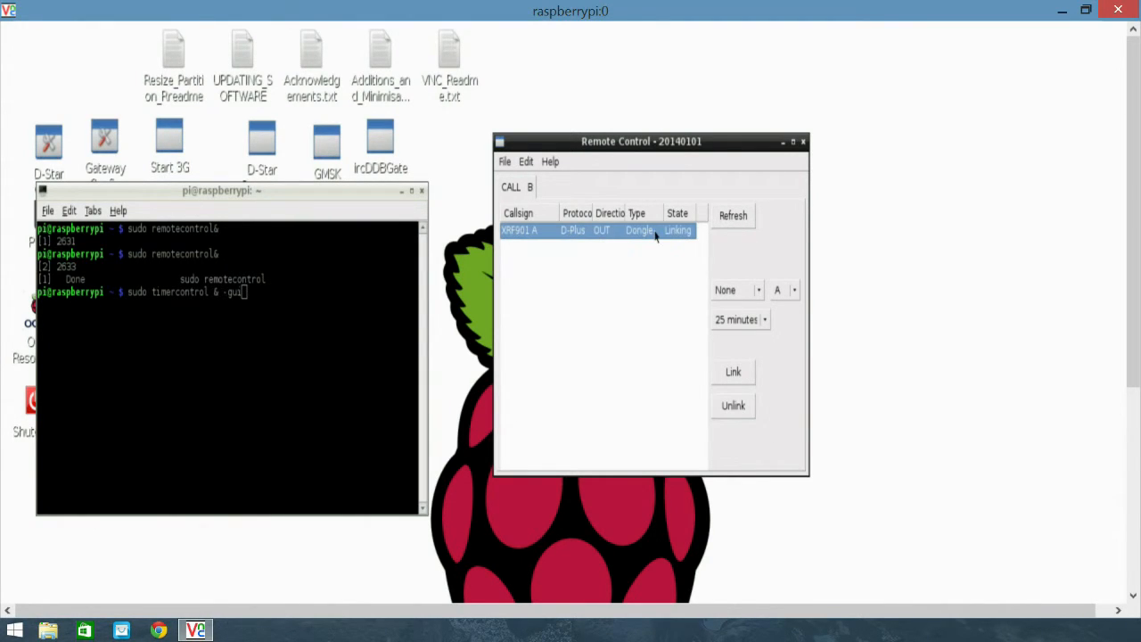
left_click(734, 409)
left_click(733, 215)
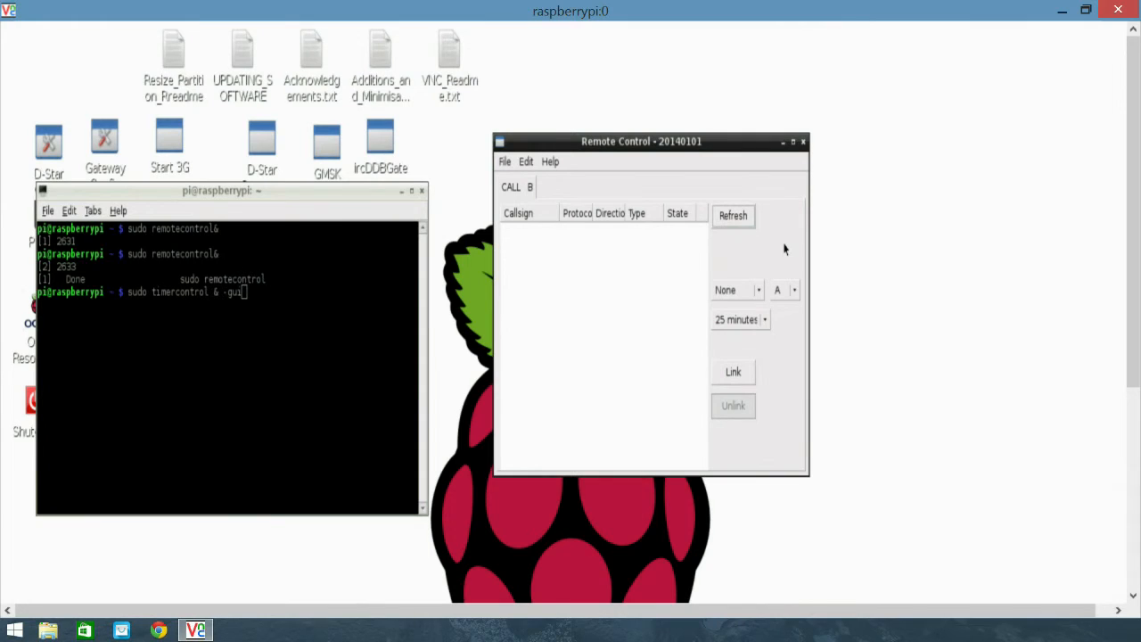
- Choose DCS005 as the reflector to link to
left_click(759, 292)
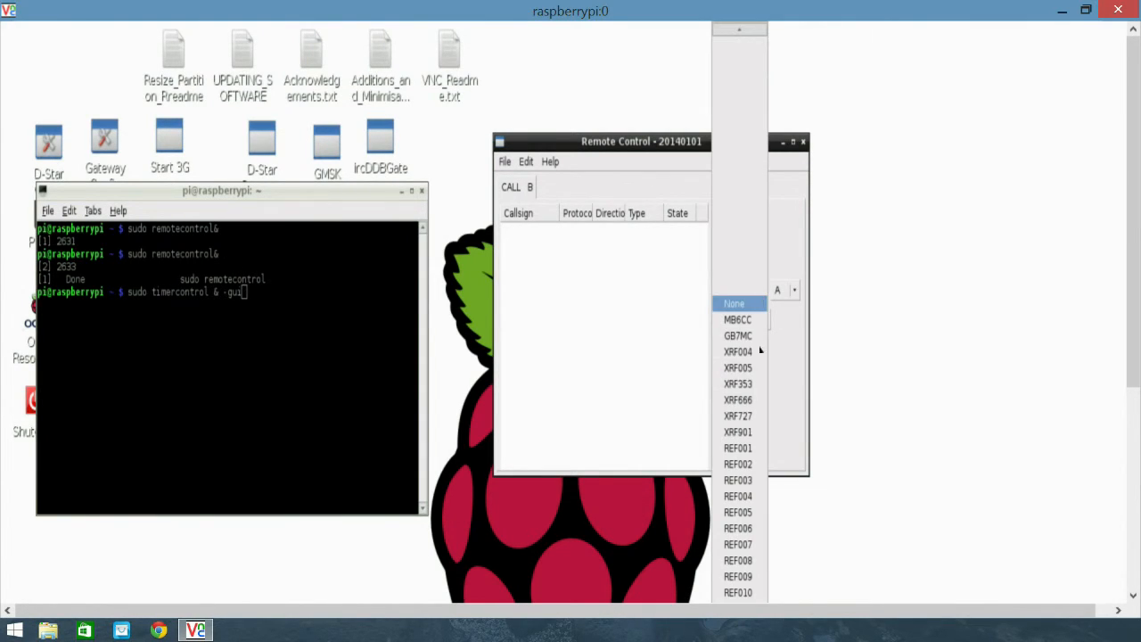
scroll(763, 446, "down", 2)
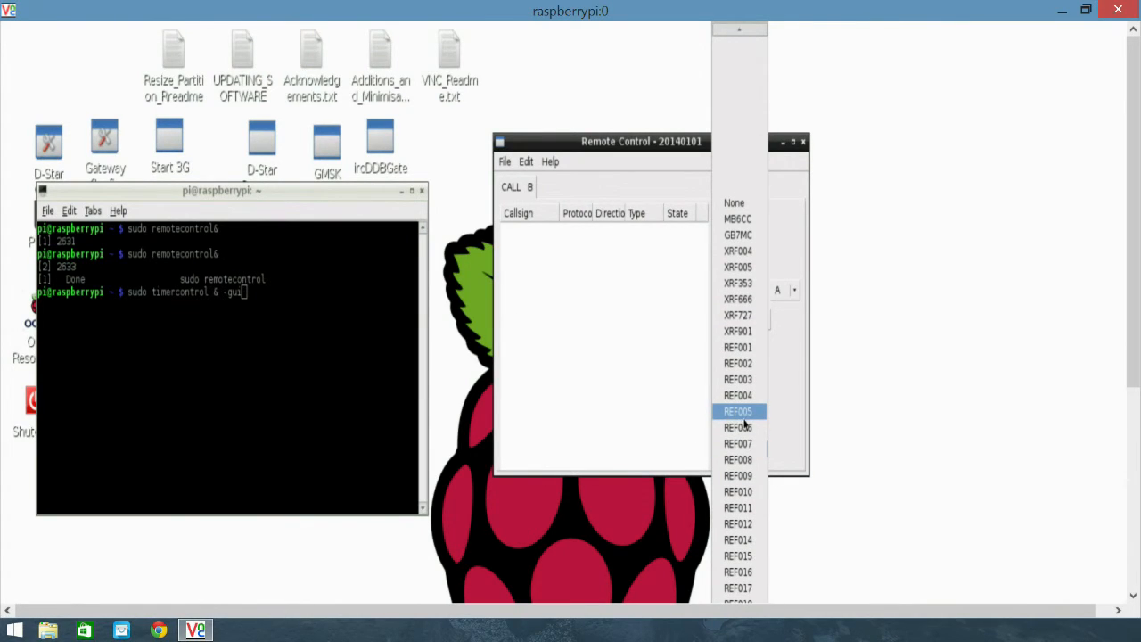
scroll(749, 473, "down", 1)
scroll(750, 551, "down", 6)
scroll(750, 555, "down", 3)
scroll(749, 551, "down", 3)
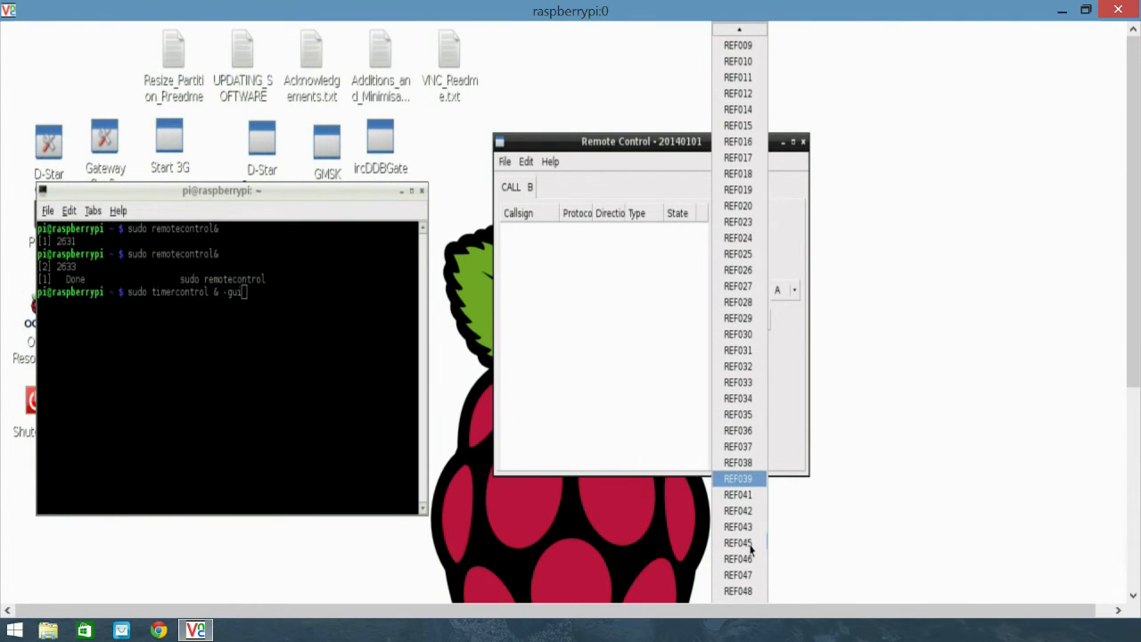
scroll(742, 544, "down", 6)
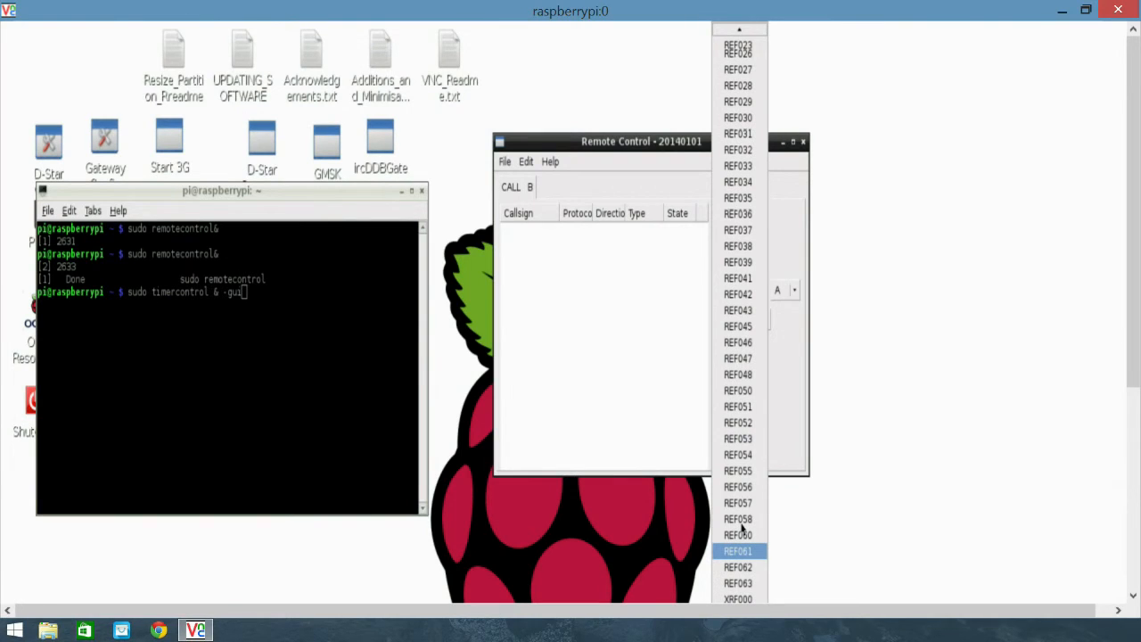
scroll(740, 530, "down", 6)
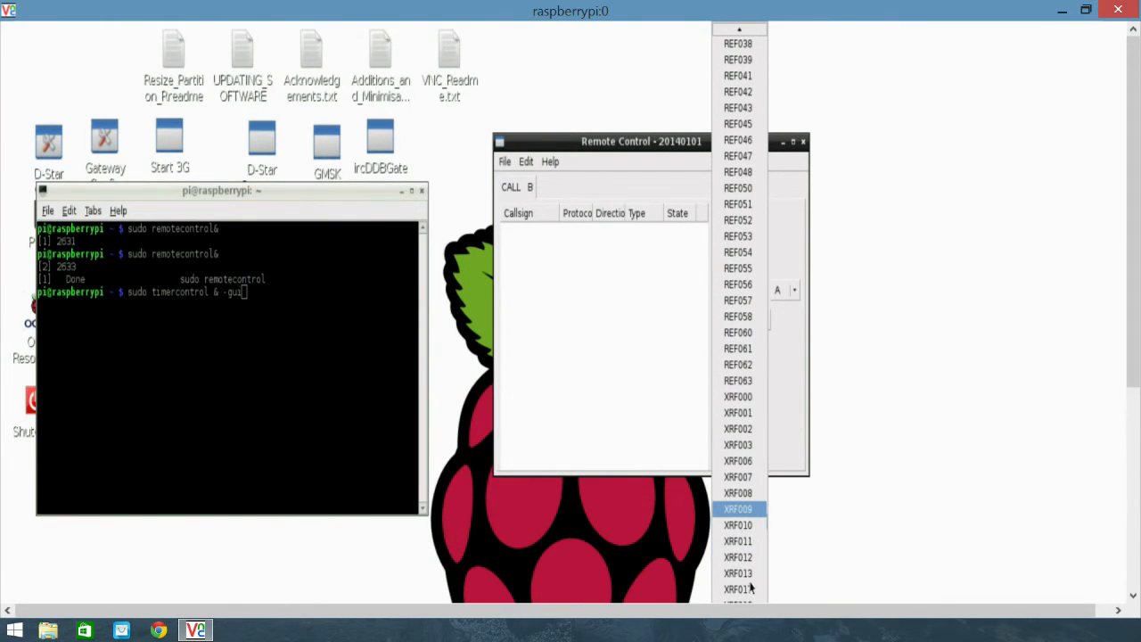
scroll(744, 481, "down", 7)
scroll(737, 474, "down", 7)
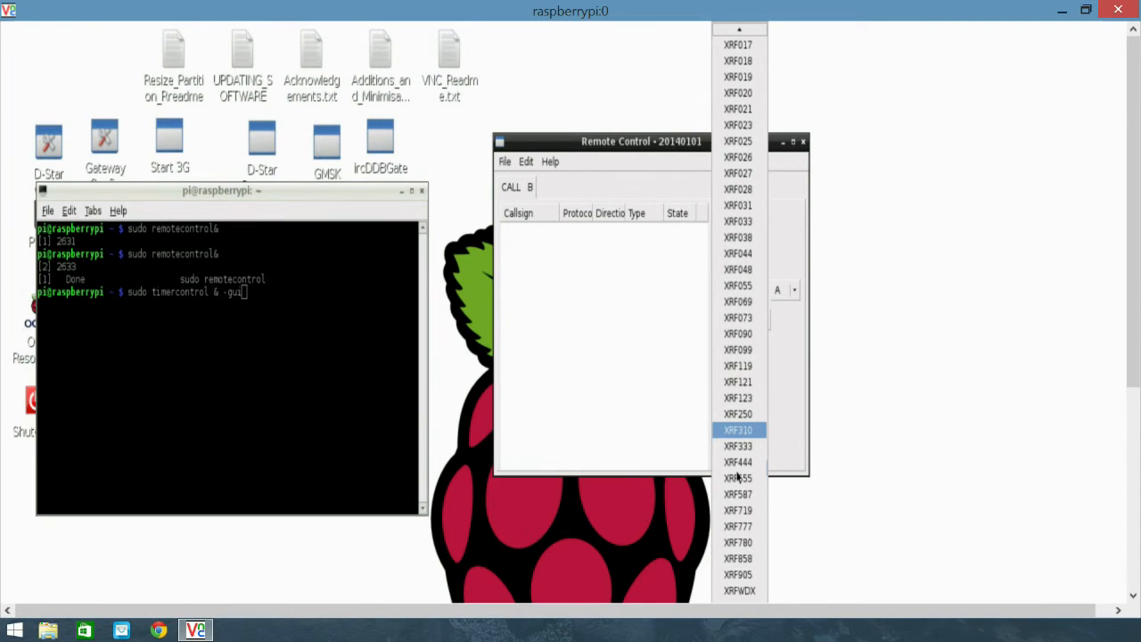
scroll(739, 478, "down", 2)
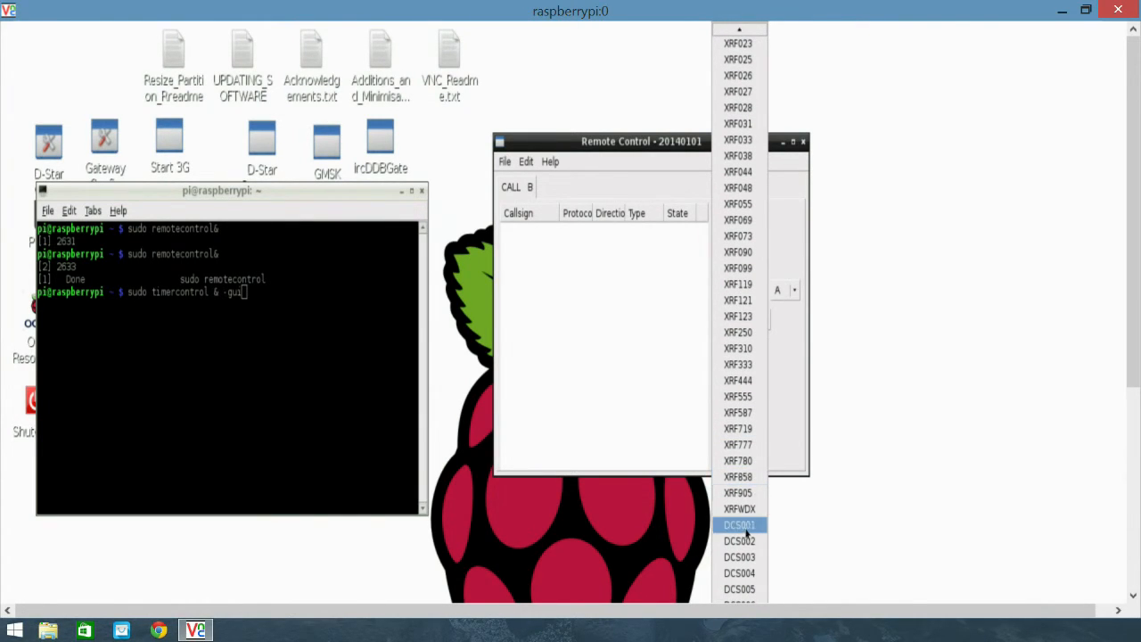
left_click(754, 589)
- Set module B and the reconnect time to Never, link to DCS005 and refresh the link list
left_click(794, 291)
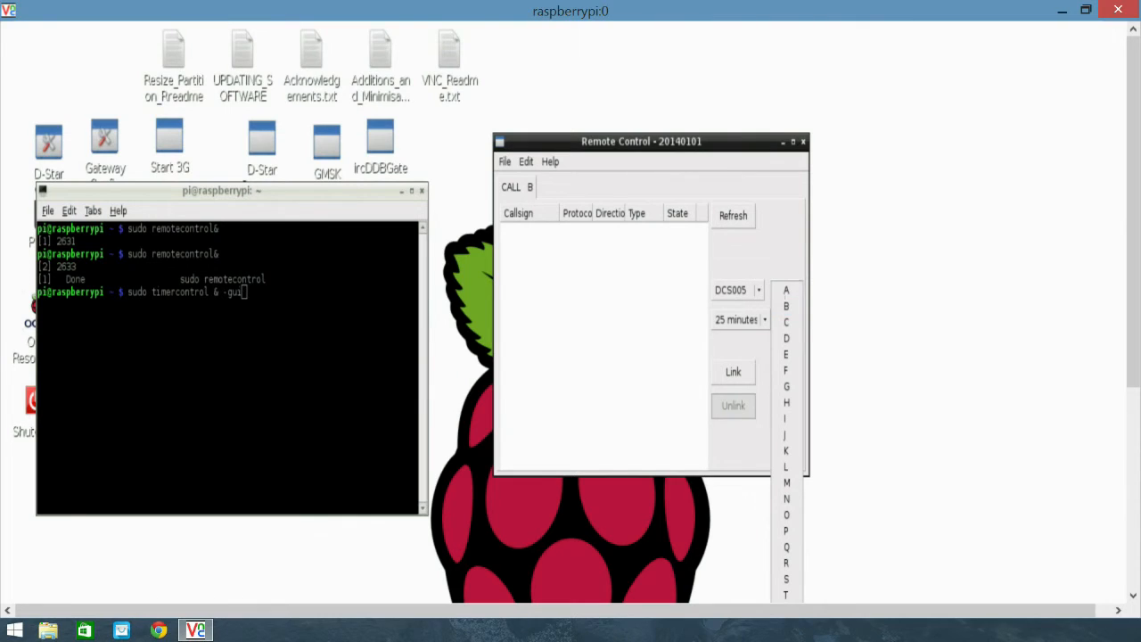
left_click(787, 308)
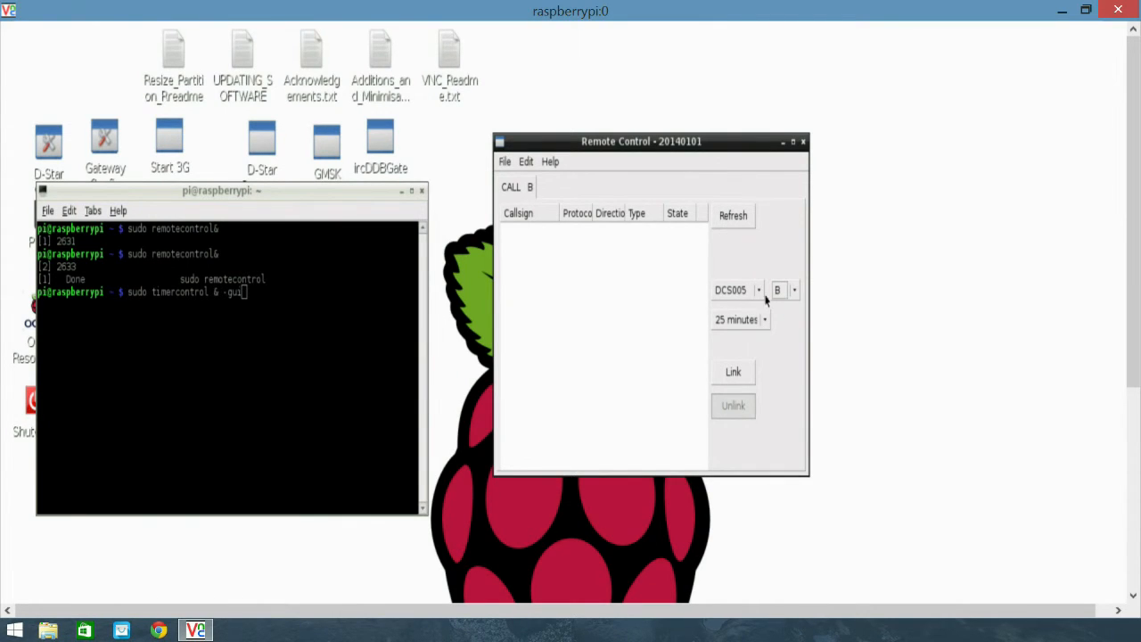
left_click(764, 323)
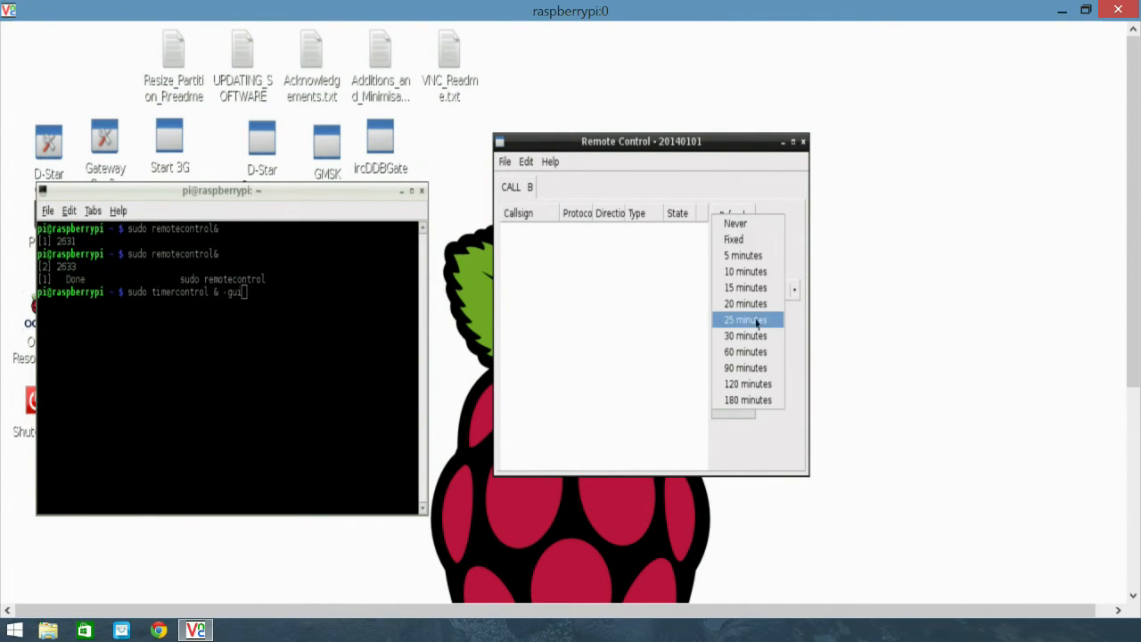
left_click(744, 229)
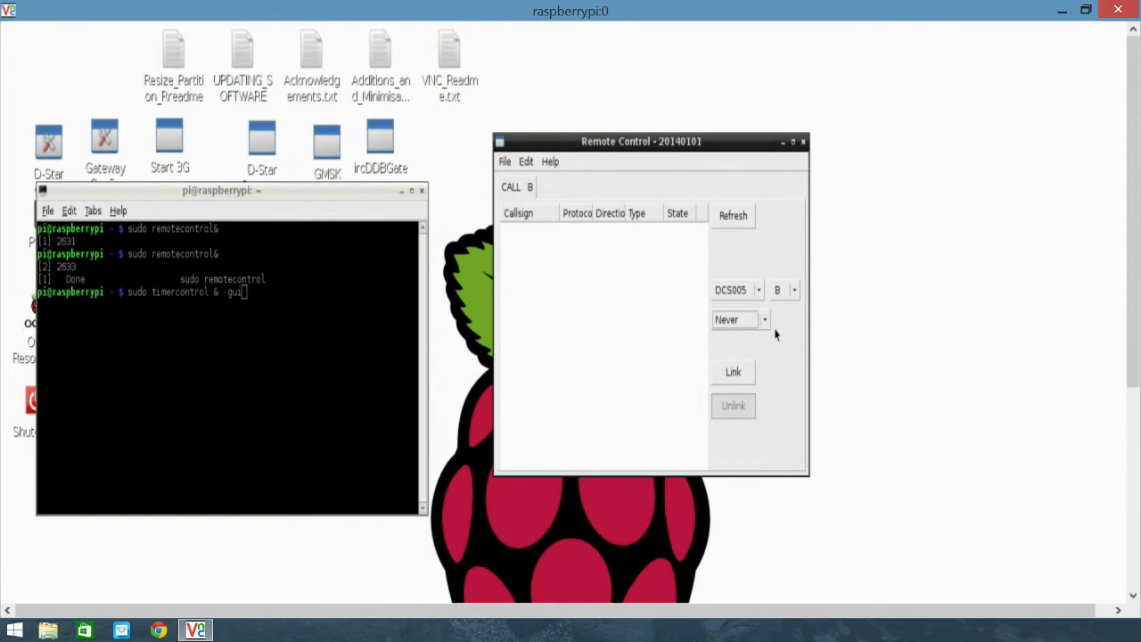
left_click(727, 378)
left_click(735, 217)
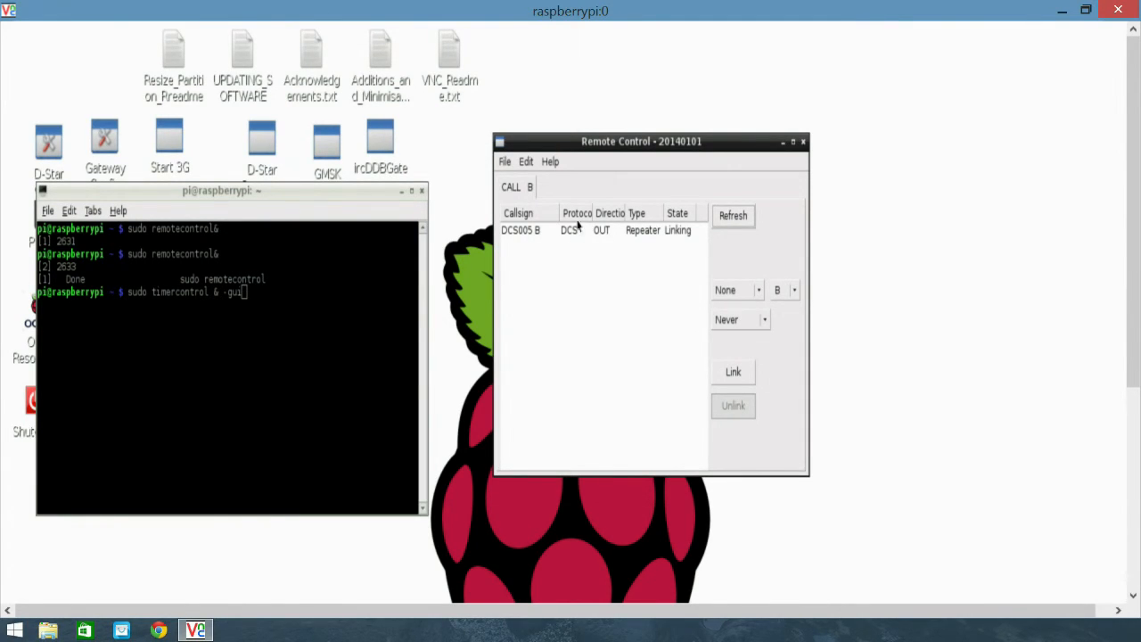
- Narrow the Callsign column, widen the Direction column, and unlink the DCS005 B connection
left_click_drag(560, 214, 554, 214)
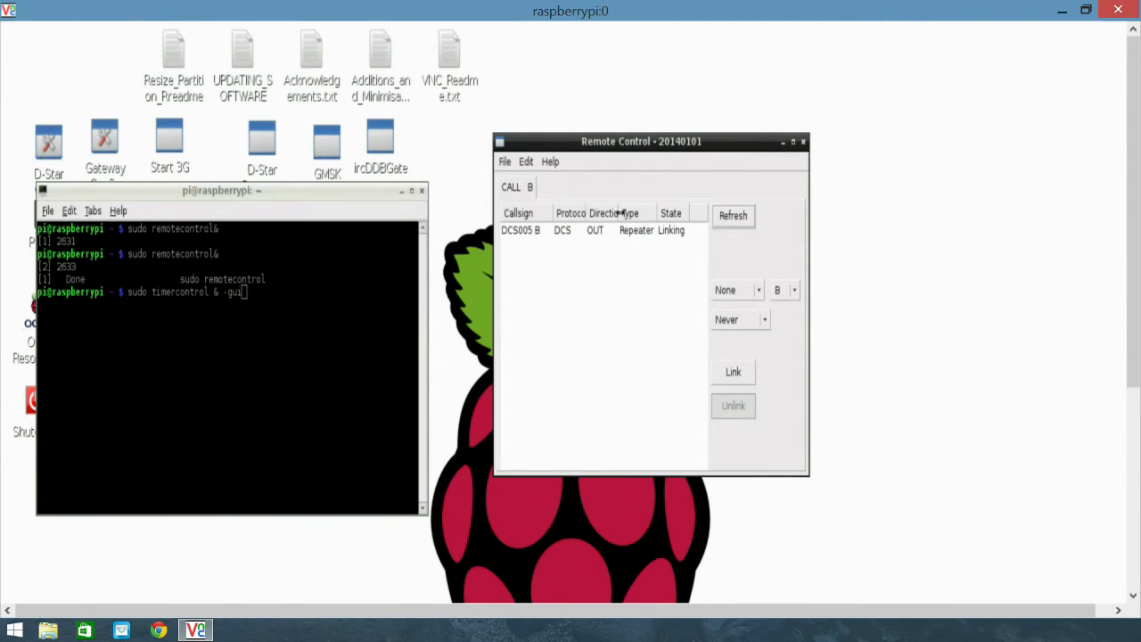
left_click_drag(619, 213, 630, 214)
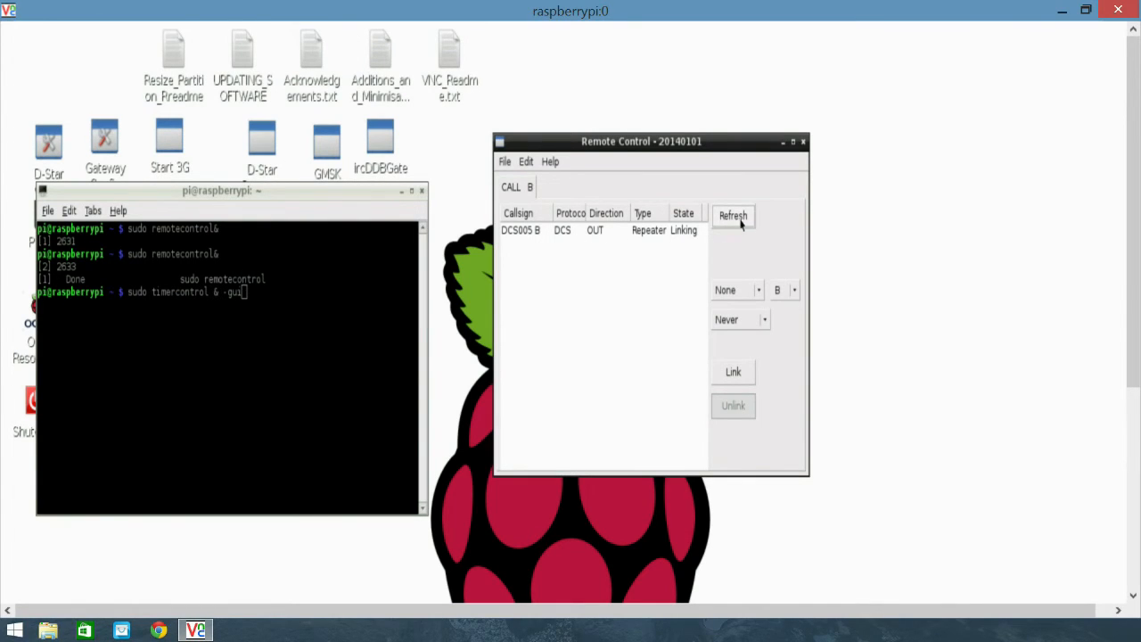
left_click(594, 233)
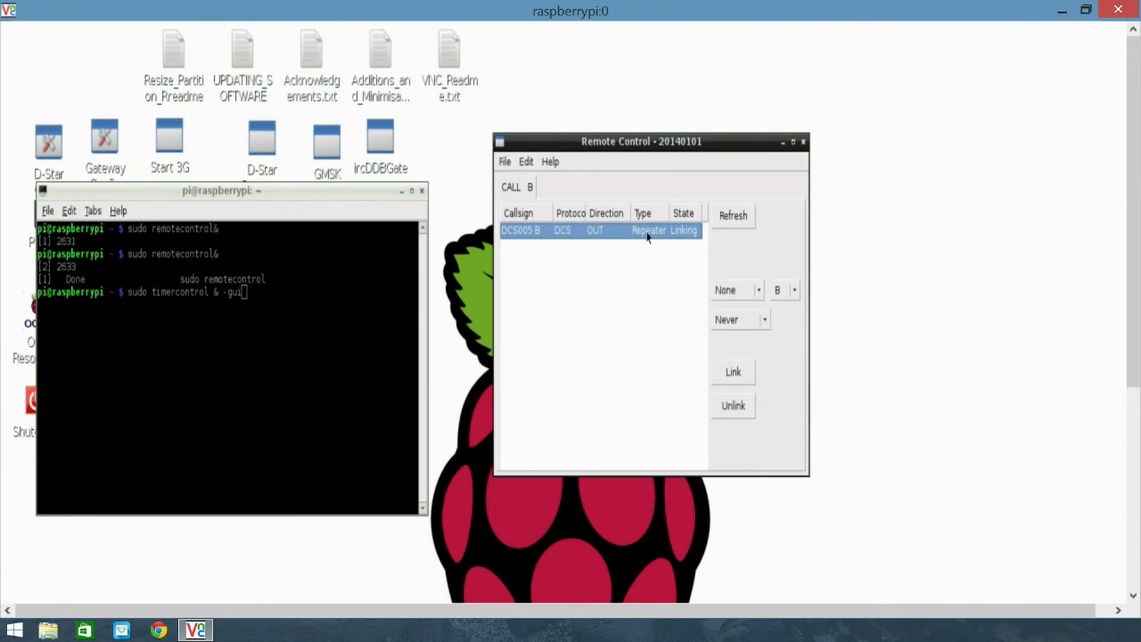
left_click(740, 409)
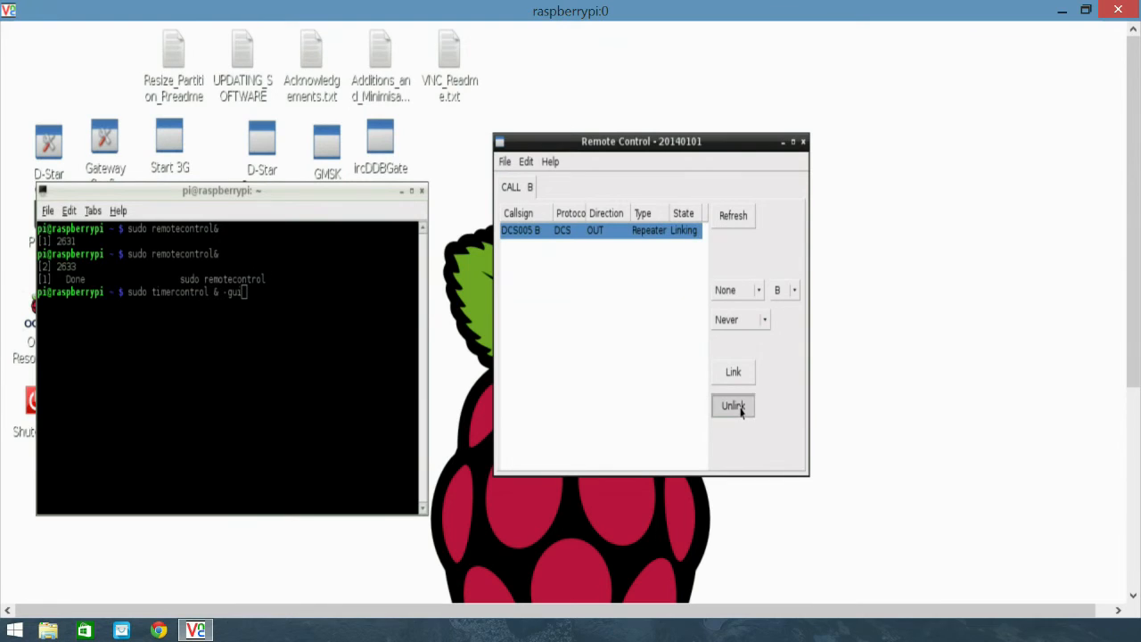
- Refresh the link list after unlinking DCS005 B and exit the Remote Control program
left_click(737, 218)
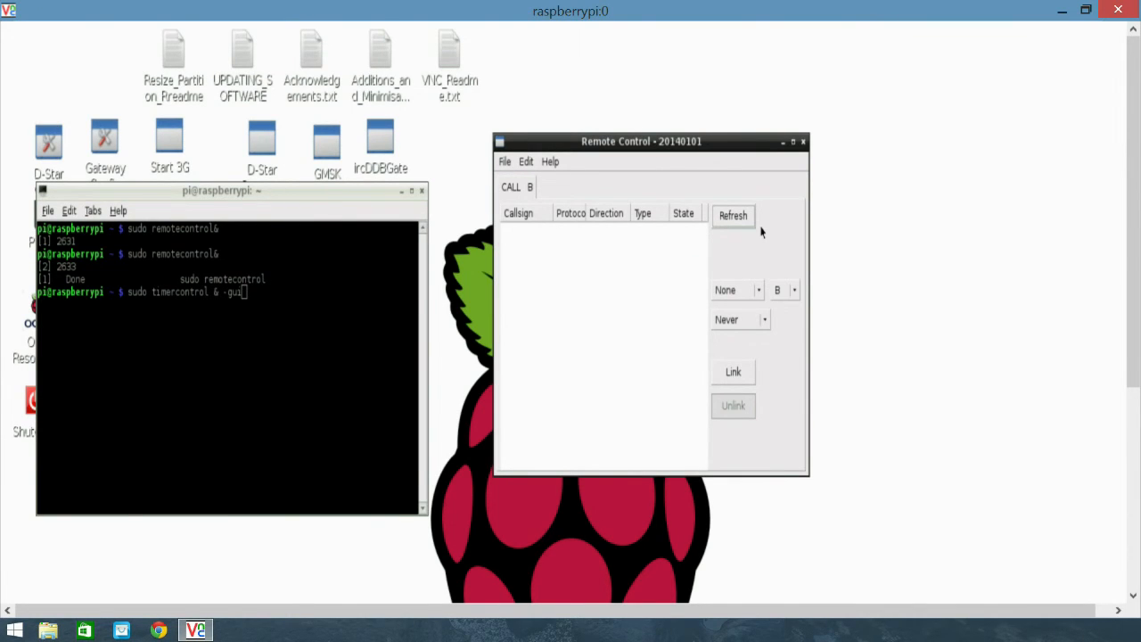
left_click_drag(684, 145, 707, 129)
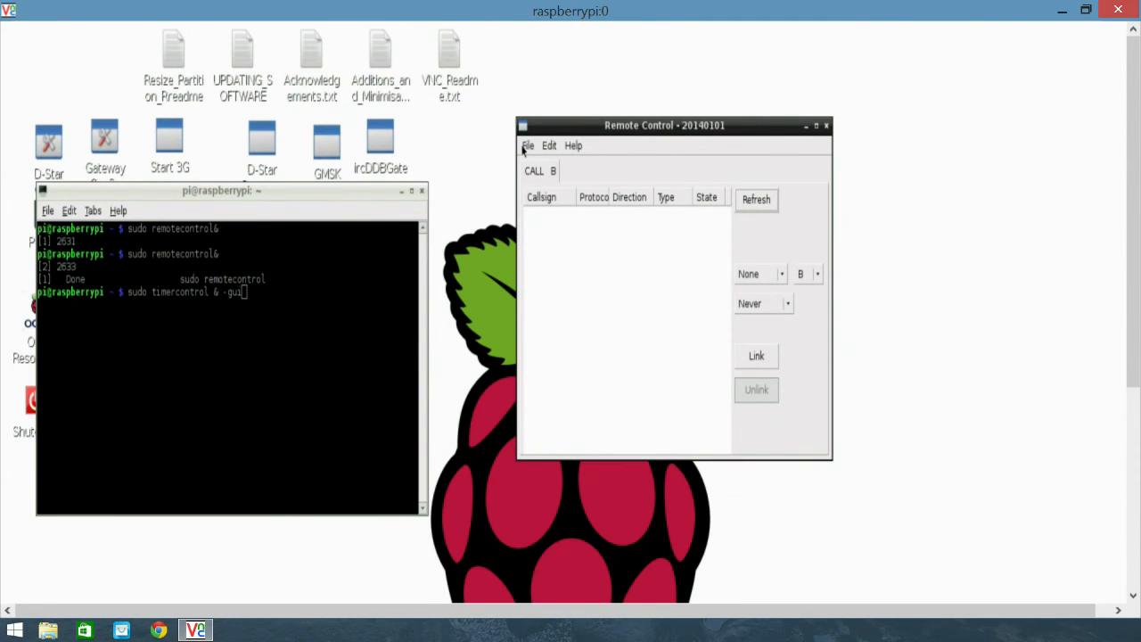
left_click(526, 146)
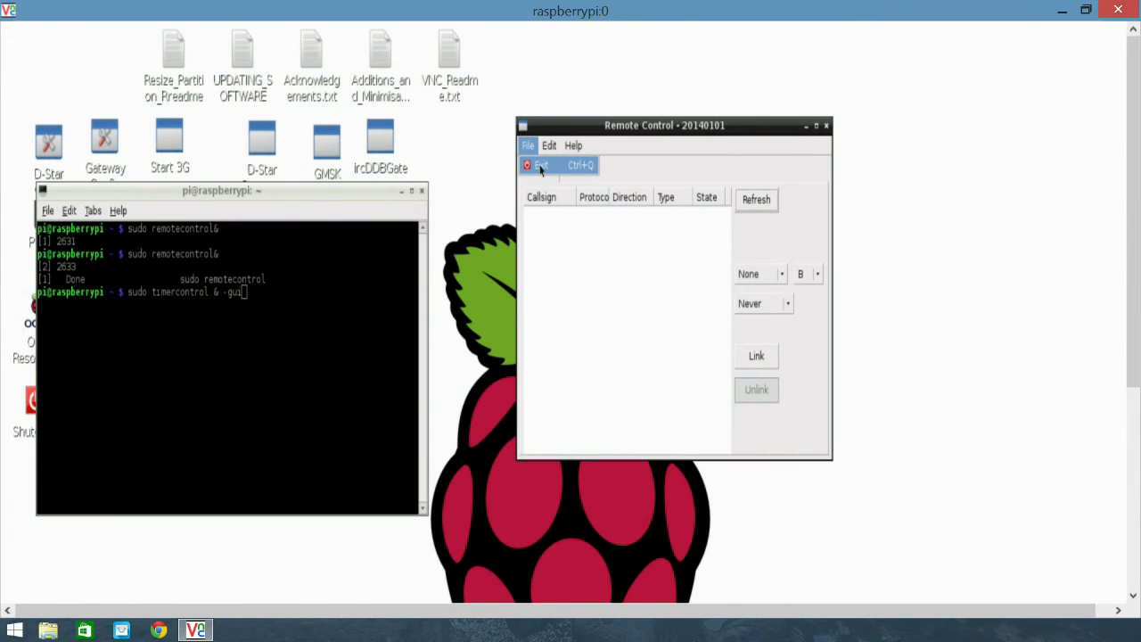
left_click(541, 168)
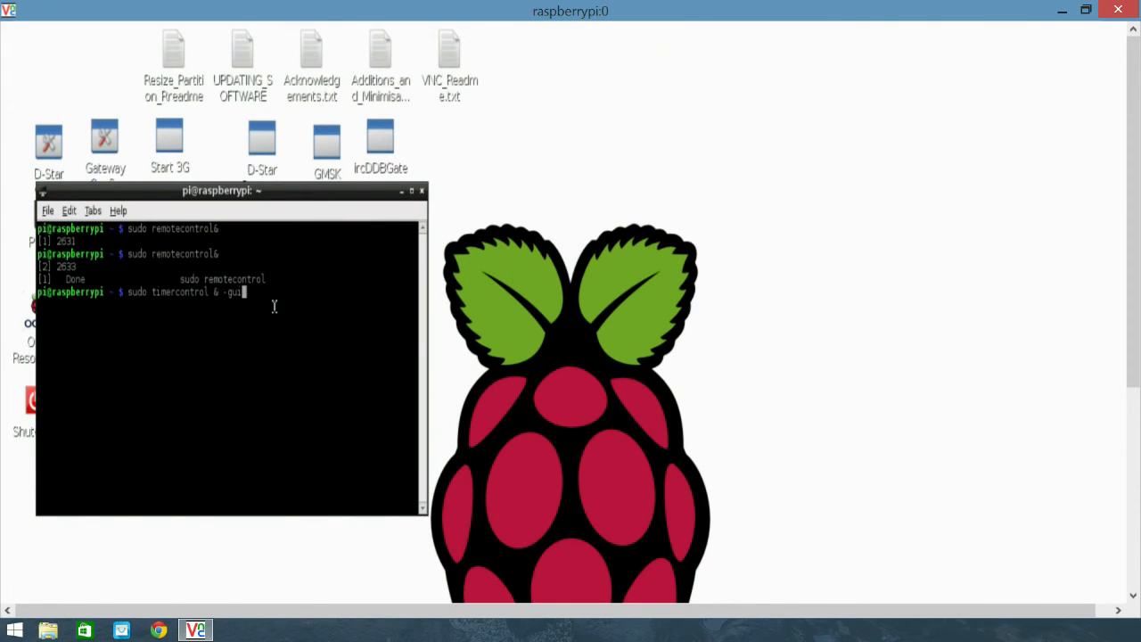
- Move the terminal window slightly toward the desktop's upper-left corner and erase the unexecuted "sudo timercontrol & -gui" command from the prompt
left_click_drag(56, 192, 43, 185)
key("BackSpace")
key("BackSpace")
key("BackSpace")
key("BackSpace")
key("BackSpace")
key("BackSpace")
key("BackSpace")
key("BackSpace")
key("BackSpace")
key("BackSpace")
key("BackSpace")
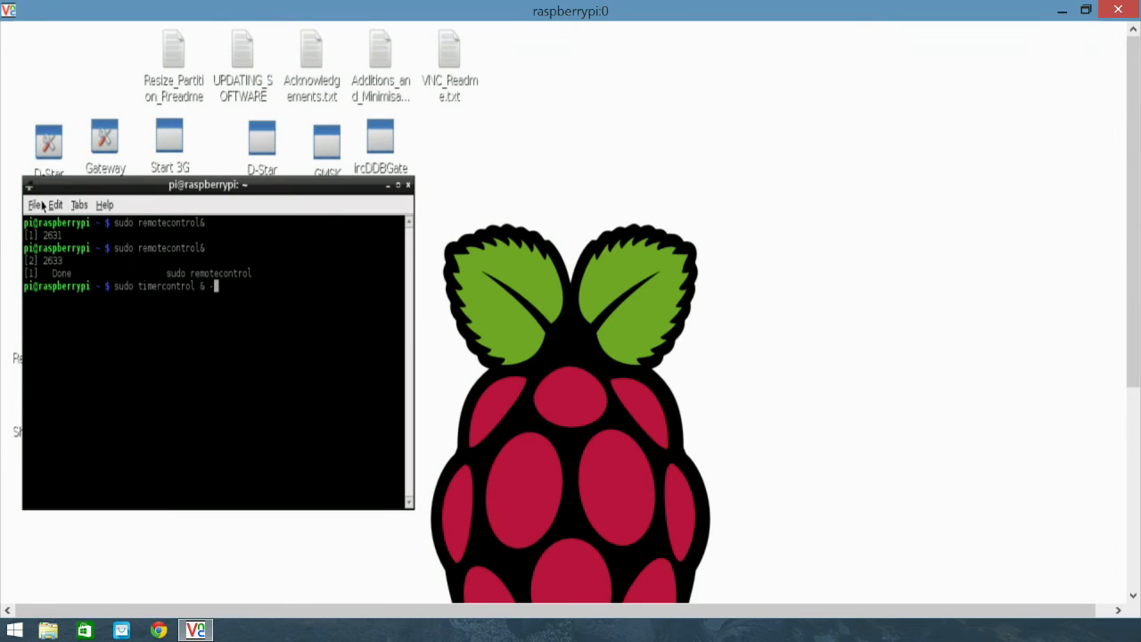
key("BackSpace")
key("BackSpace")
key("BackSpace")
key("BackSpace")
key("BackSpace")
key("BackSpace")
key("BackSpace")
key("BackSpace")
key("BackSpace")
key("BackSpace")
key("BackSpace")
key("BackSpace")
key("BackSpace")
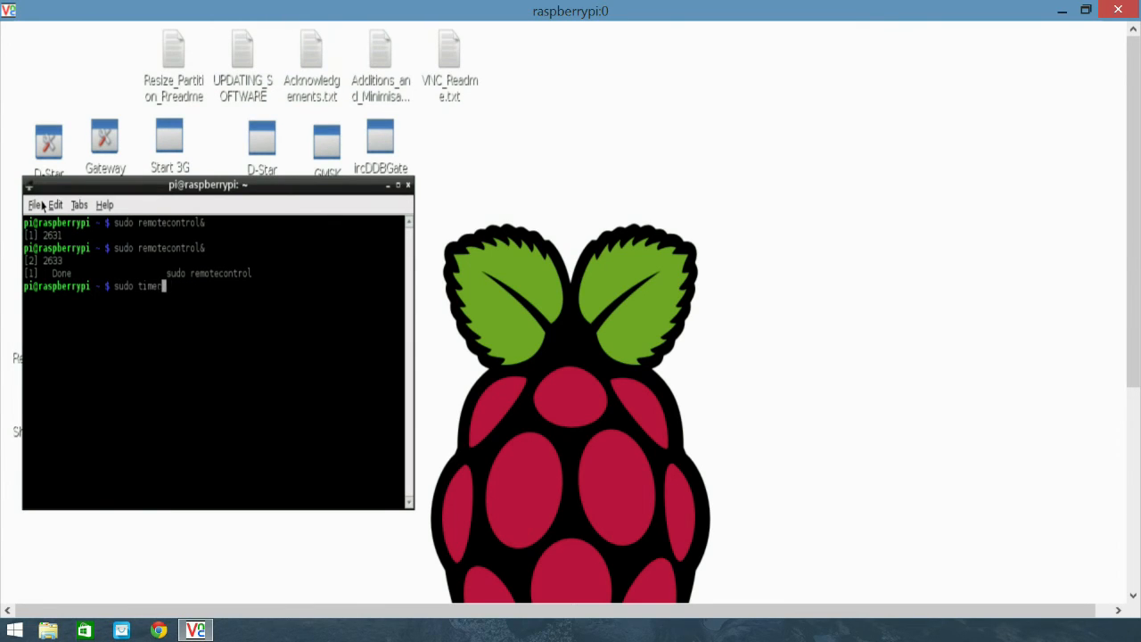